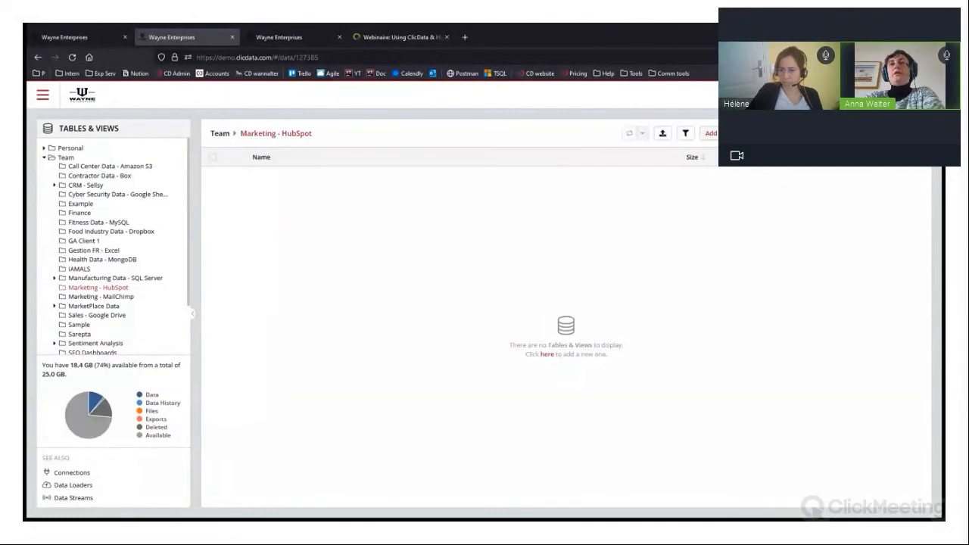
Add a new HubSpot connection from the Marketing - HubSpot folder and name it HubSpot with the owner's first name in parentheses
{"action": "left_click", "coordinate": [712, 133]}
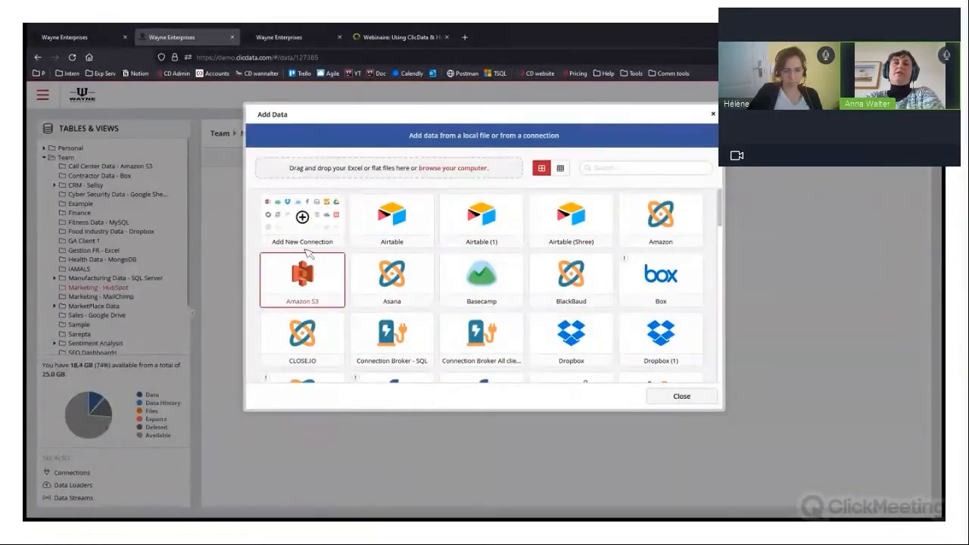
{"action": "left_click", "coordinate": [303, 219]}
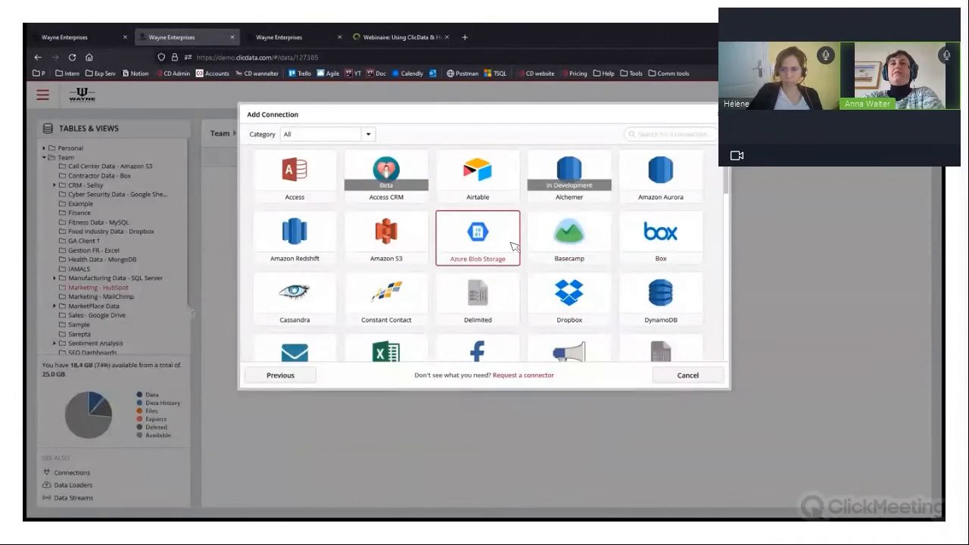
{"action": "scroll", "coordinate": [534, 246], "scroll_direction": "down", "scroll_amount": 5}
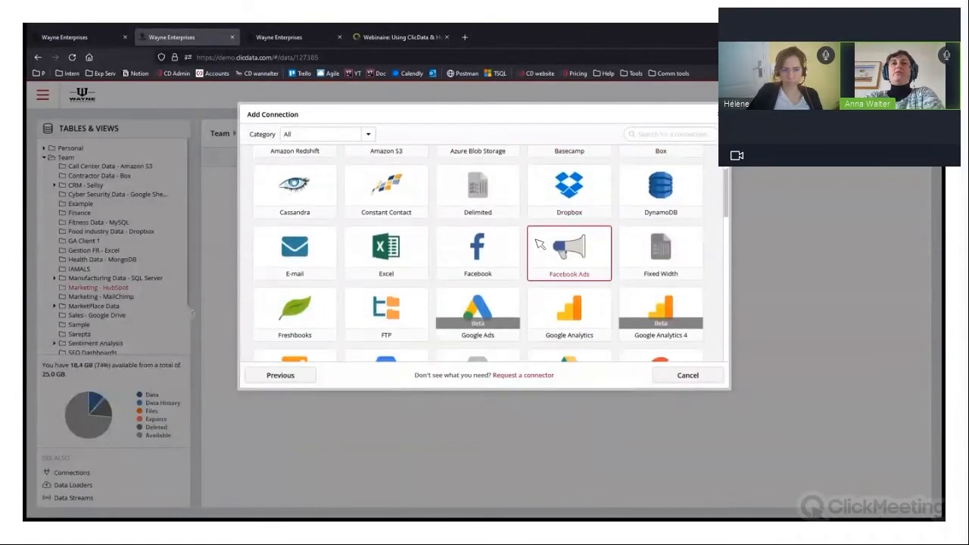
{"action": "scroll", "coordinate": [530, 227], "scroll_direction": "down", "scroll_amount": 1}
{"action": "left_click", "coordinate": [504, 203]}
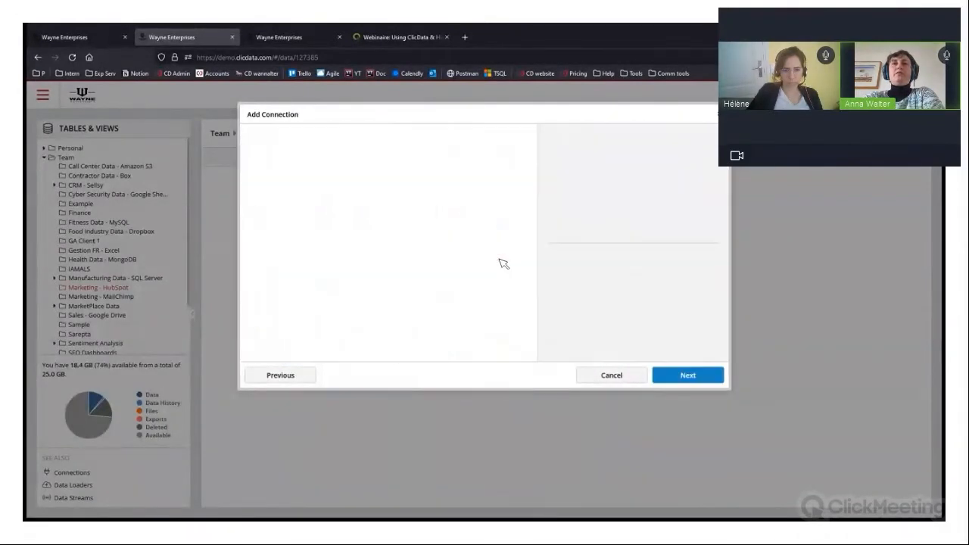
{"action": "double_click", "coordinate": [414, 168]}
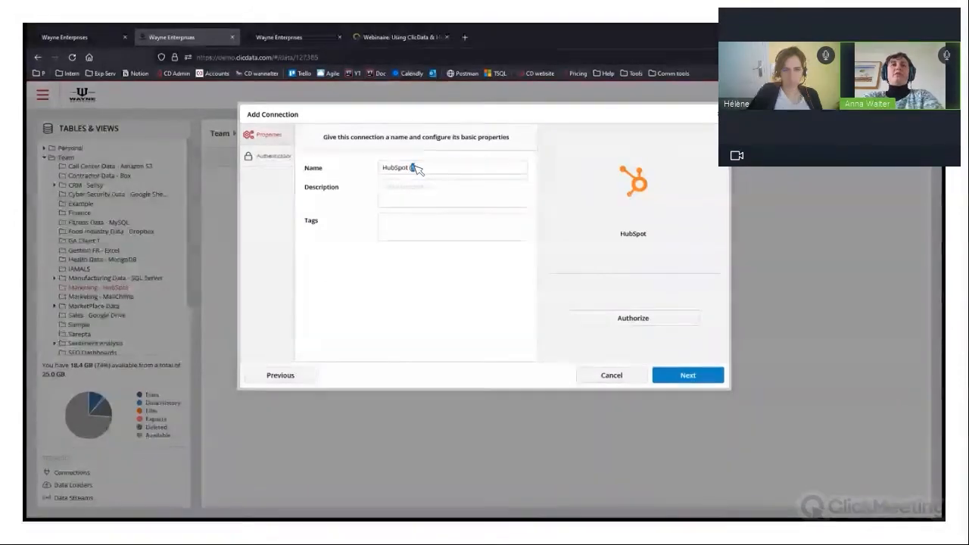
{"action": "type", "text": "Anna"}
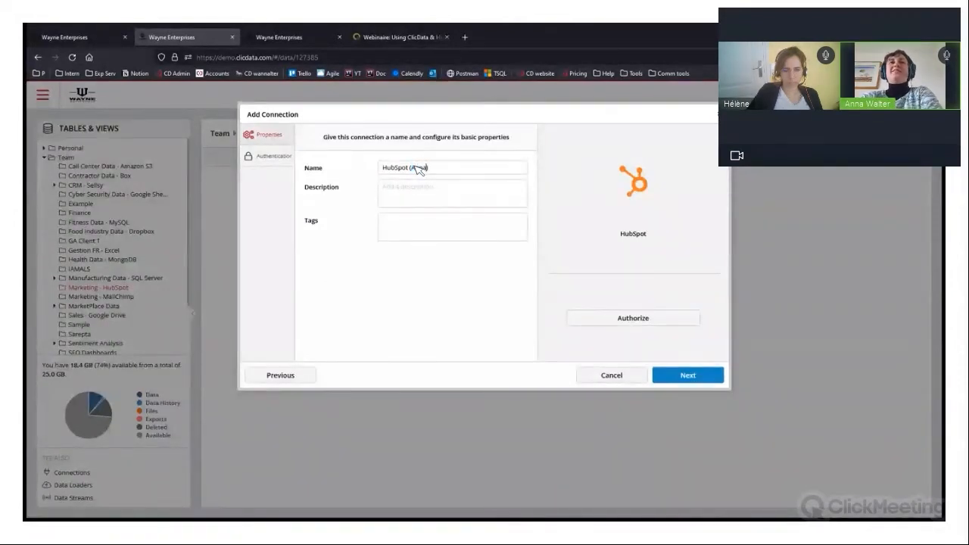
Authorize the HubSpot connection with the ClicData account and create it
{"action": "left_click", "coordinate": [641, 317]}
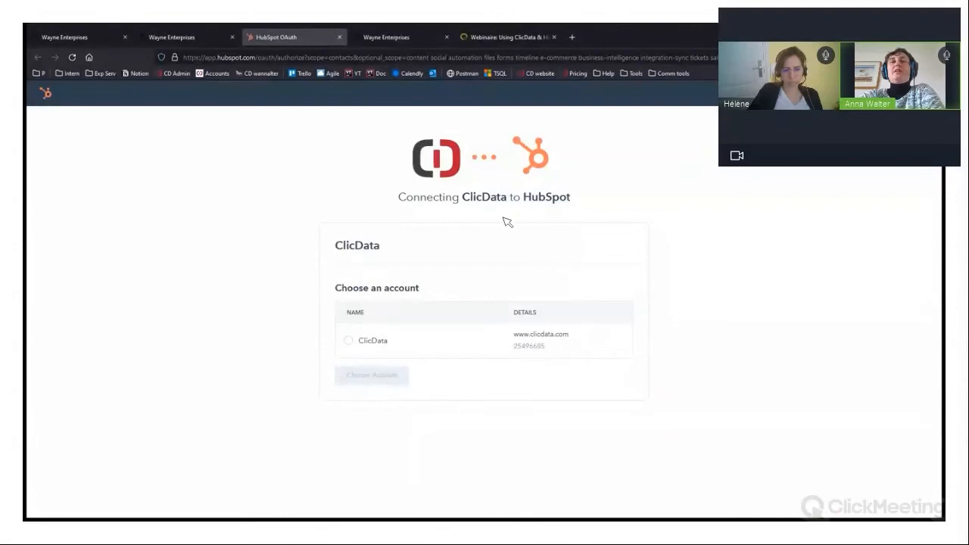
{"action": "left_click", "coordinate": [371, 342]}
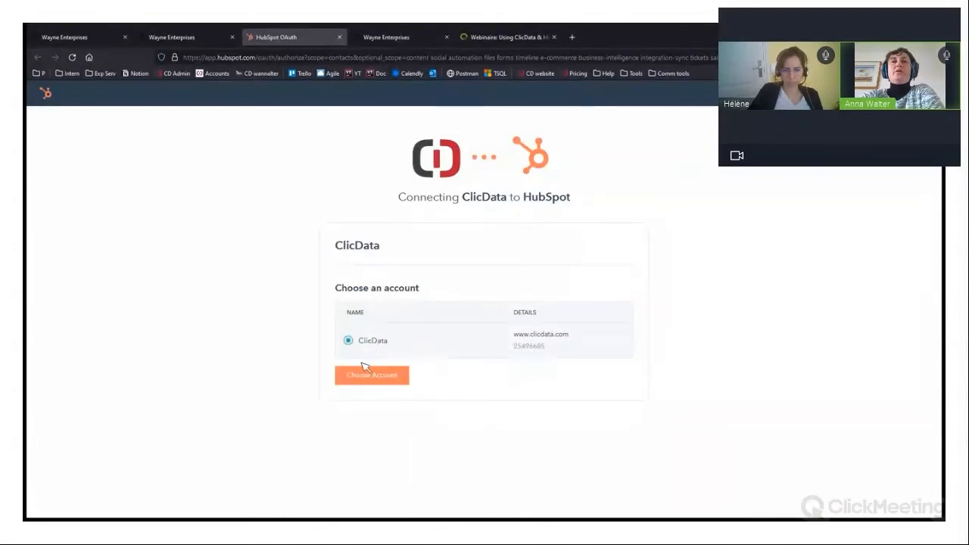
{"action": "left_click", "coordinate": [384, 375]}
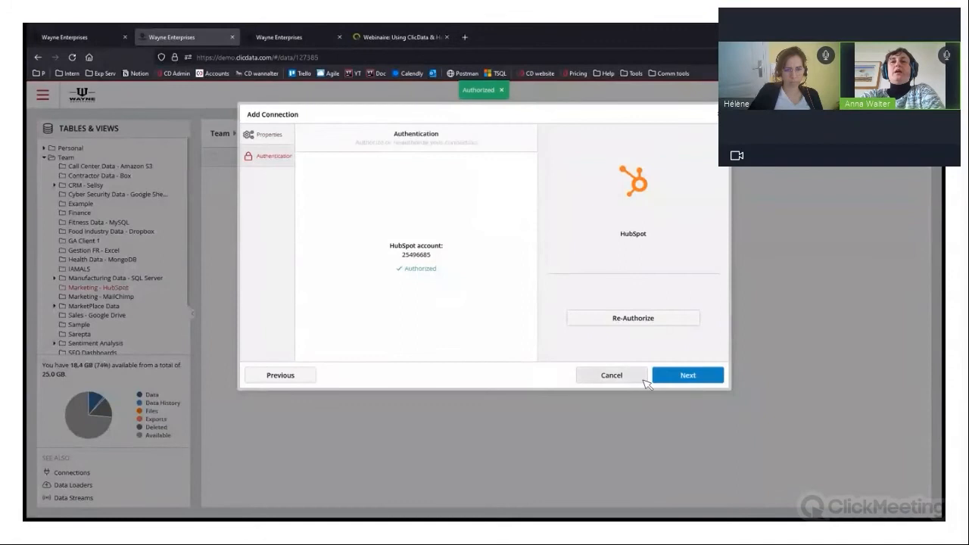
{"action": "left_click", "coordinate": [697, 375]}
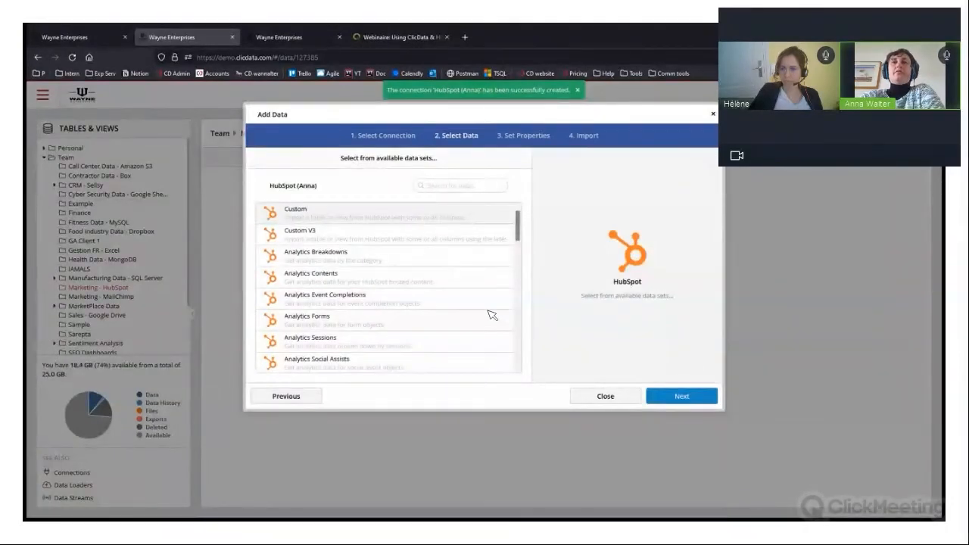
Choose the Deal Stages data set from HubSpot and name it Deal Stages with the owner's first name in parentheses
{"action": "scroll", "coordinate": [521, 227], "scroll_direction": "down", "scroll_amount": 3}
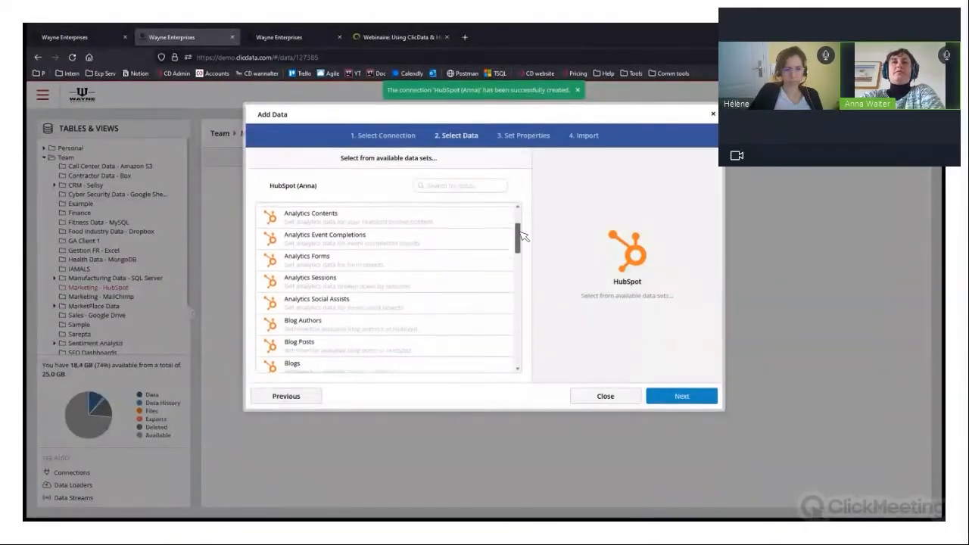
{"action": "scroll", "coordinate": [520, 241], "scroll_direction": "down", "scroll_amount": 1}
{"action": "scroll", "coordinate": [522, 262], "scroll_direction": "down", "scroll_amount": 1}
{"action": "scroll", "coordinate": [522, 261], "scroll_direction": "down", "scroll_amount": 1}
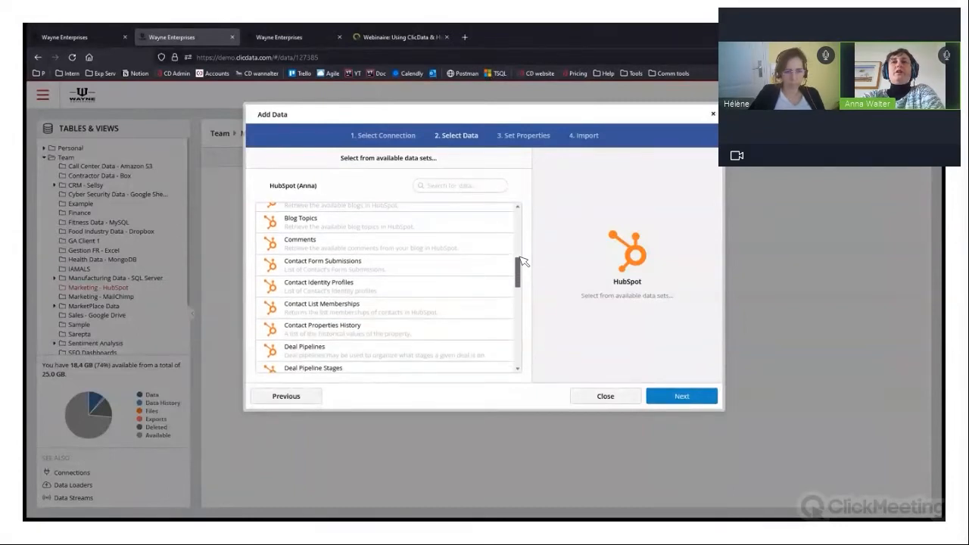
{"action": "scroll", "coordinate": [522, 262], "scroll_direction": "down", "scroll_amount": 2}
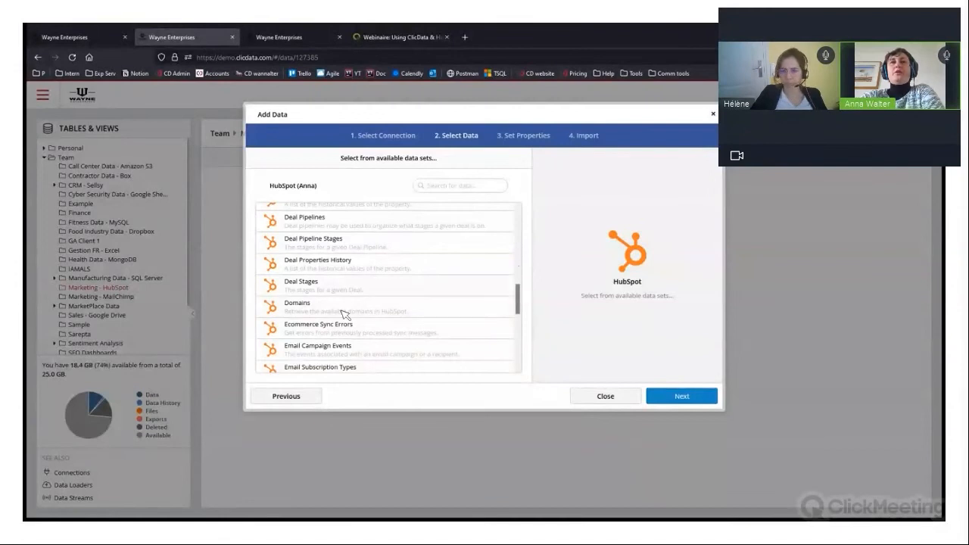
{"action": "left_click", "coordinate": [352, 286]}
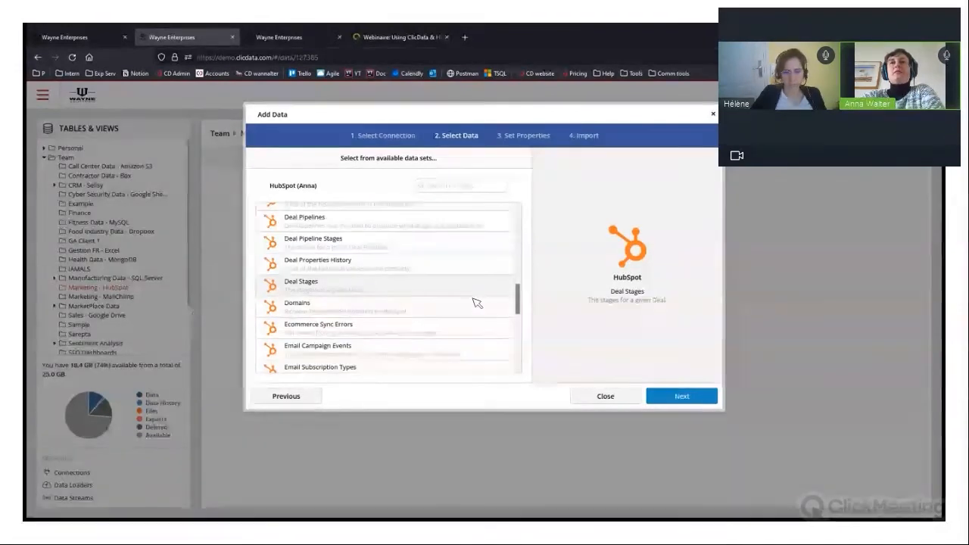
{"action": "left_click", "coordinate": [668, 397]}
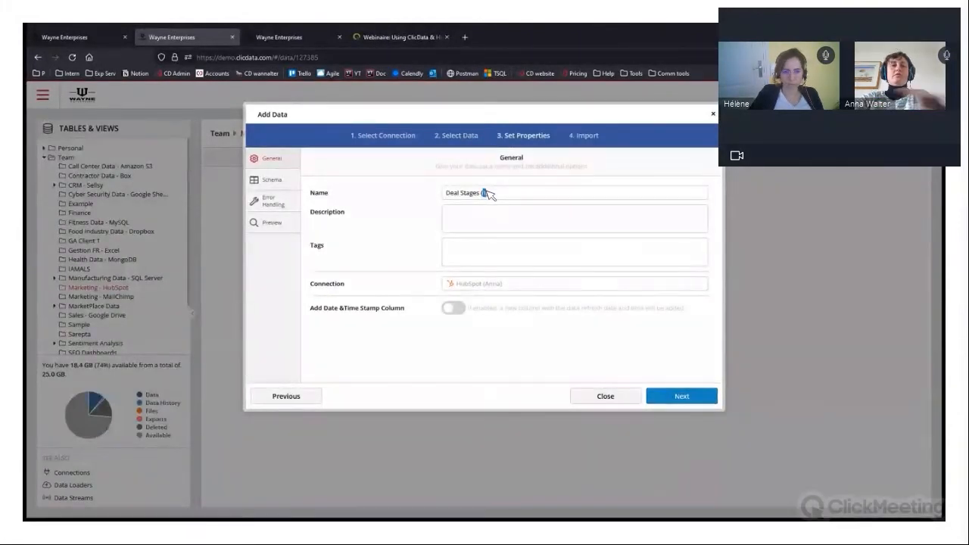
{"action": "type", "text": "a"}
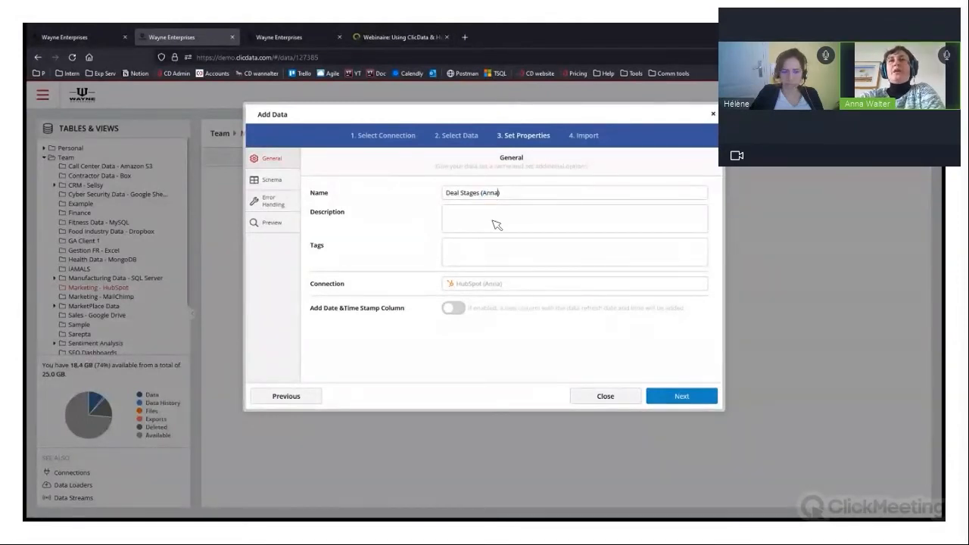
Check the schema and preview of the deal stages data and import it without adding a refresh schedule
{"action": "left_click", "coordinate": [271, 179]}
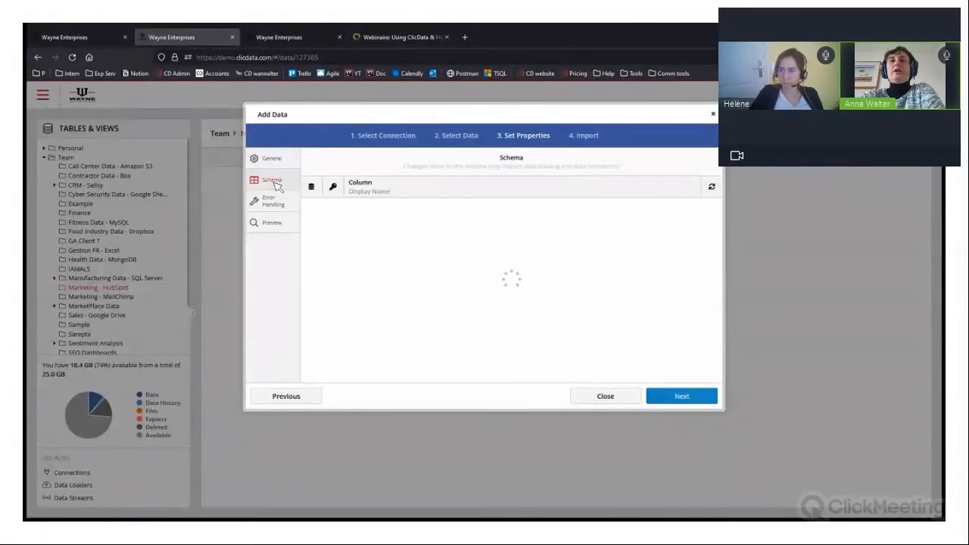
{"action": "left_click", "coordinate": [273, 226]}
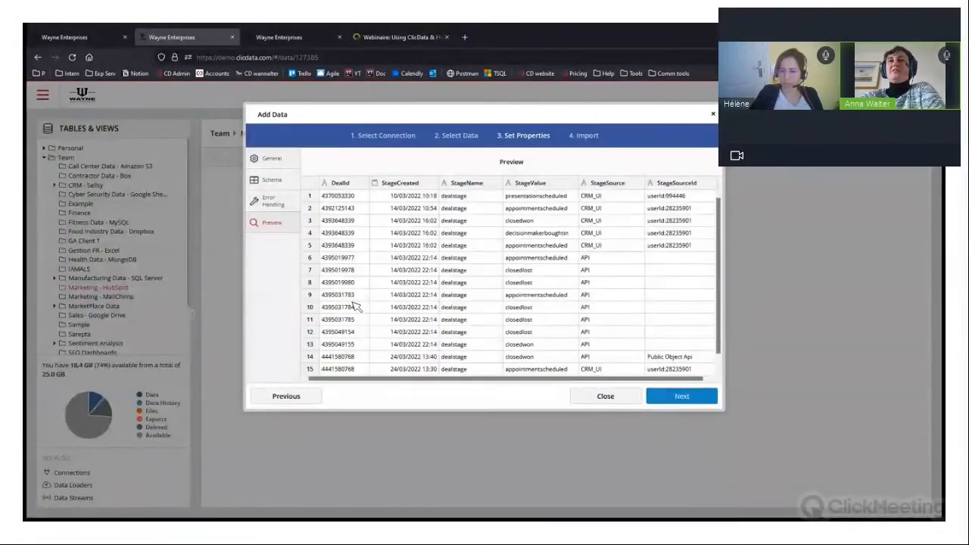
{"action": "left_click", "coordinate": [698, 397]}
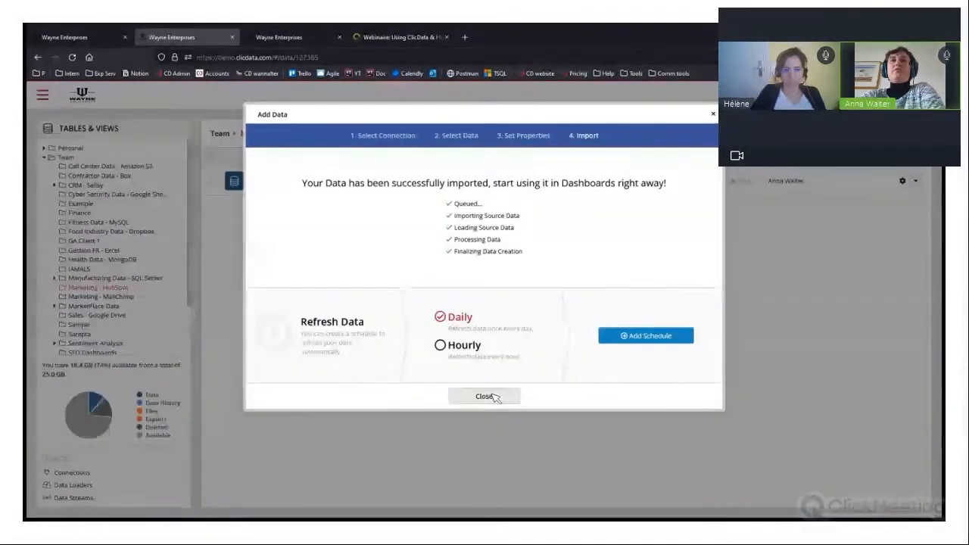
{"action": "left_click", "coordinate": [491, 396]}
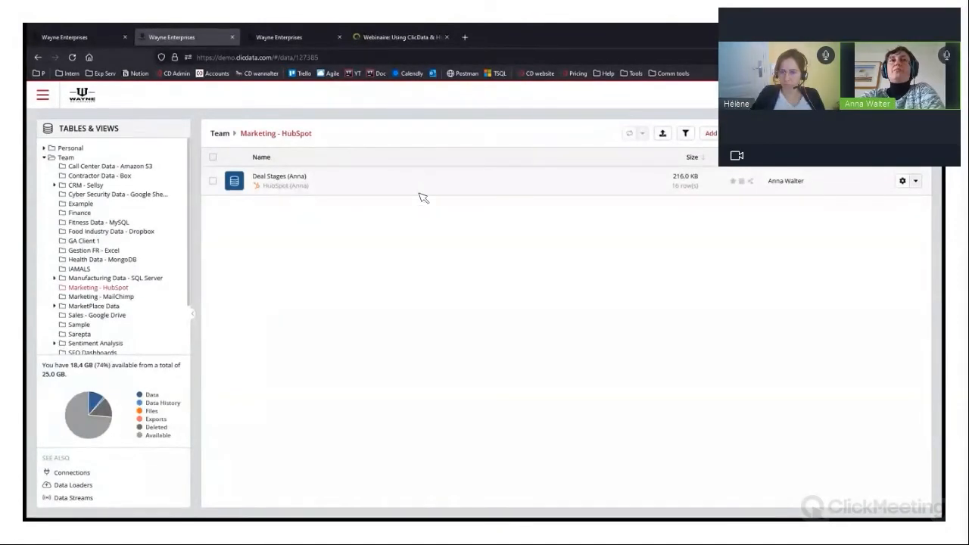
Open the Lead Performance dashboard from the CRM folder for editing and look over its Audience indicators
{"action": "left_click", "coordinate": [300, 42]}
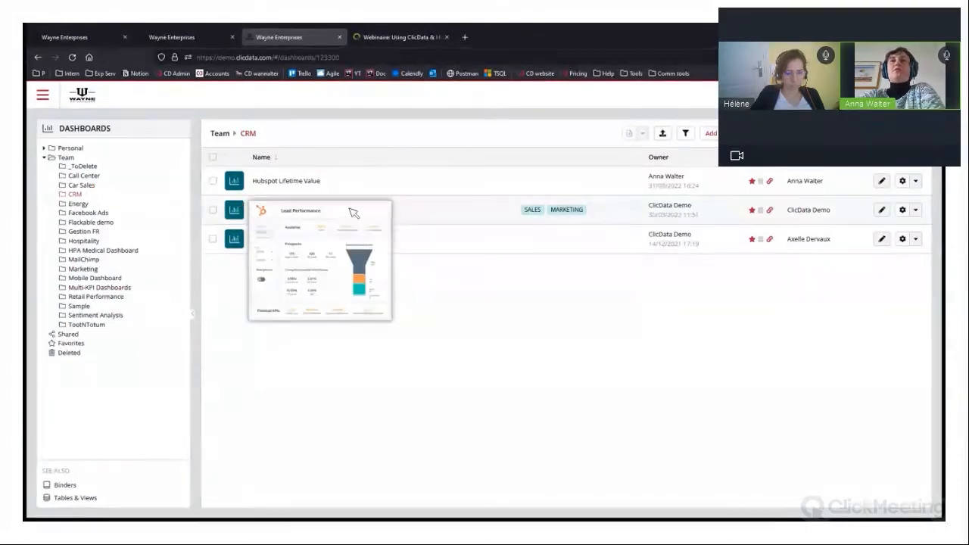
{"action": "left_click", "coordinate": [882, 210]}
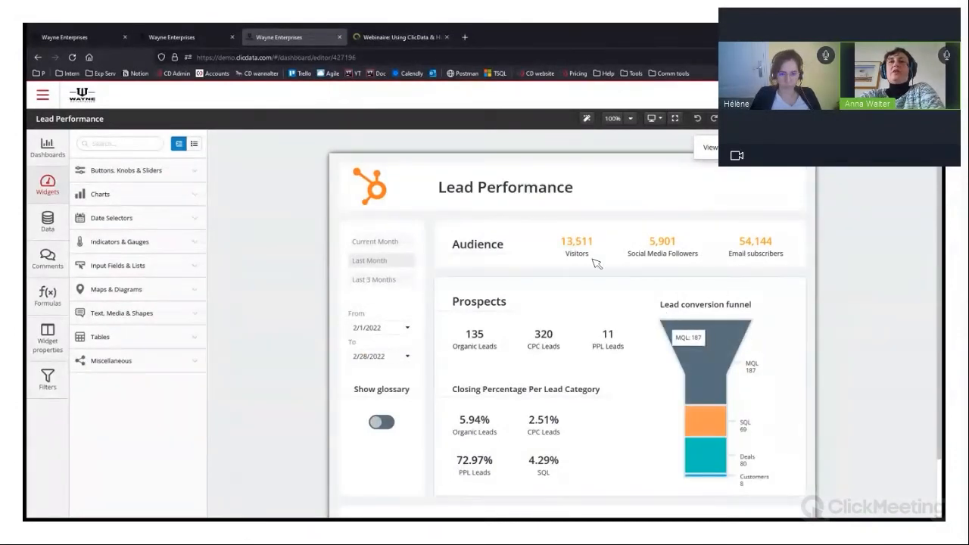
{"action": "left_click", "coordinate": [587, 249]}
{"action": "left_click", "coordinate": [666, 249]}
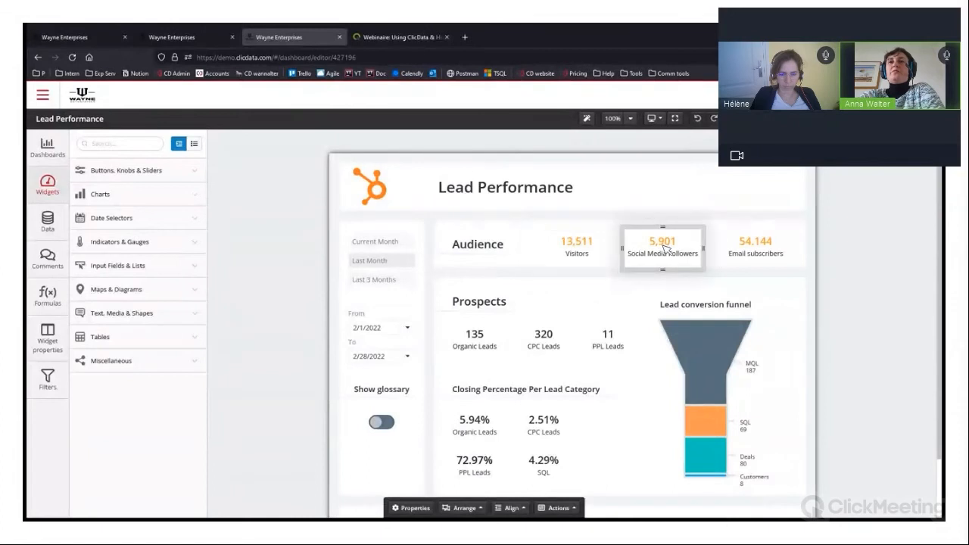
{"action": "left_click", "coordinate": [762, 249]}
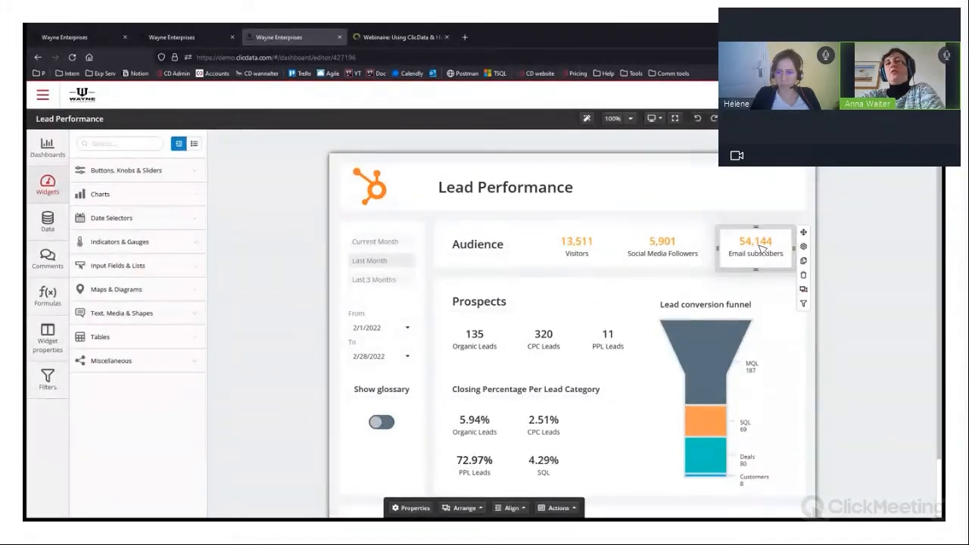
Duplicate the Visitors indicator and place the copy between the Audience heading and the original
{"action": "left_click", "coordinate": [596, 245]}
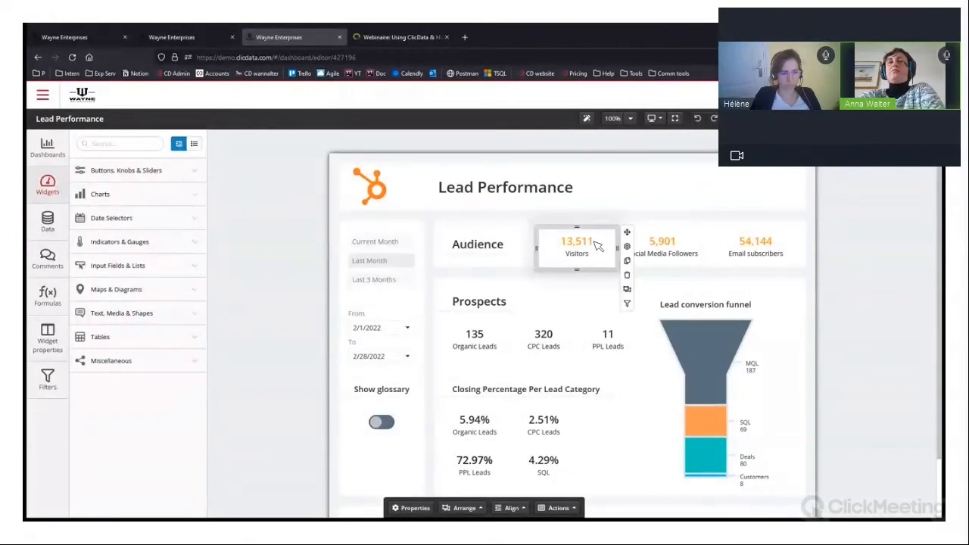
{"action": "left_click", "coordinate": [627, 261]}
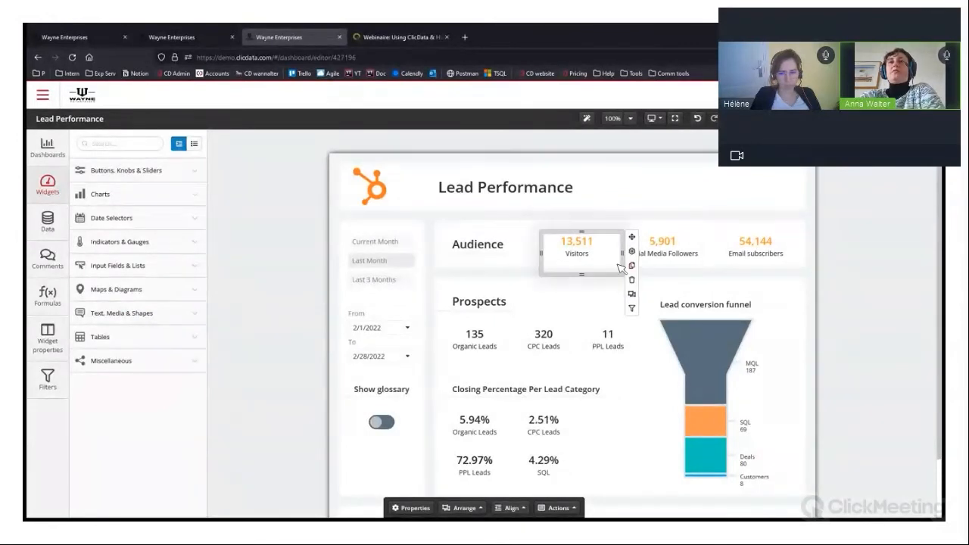
{"action": "left_click_drag", "start_coordinate": [593, 261], "coordinate": [634, 257]}
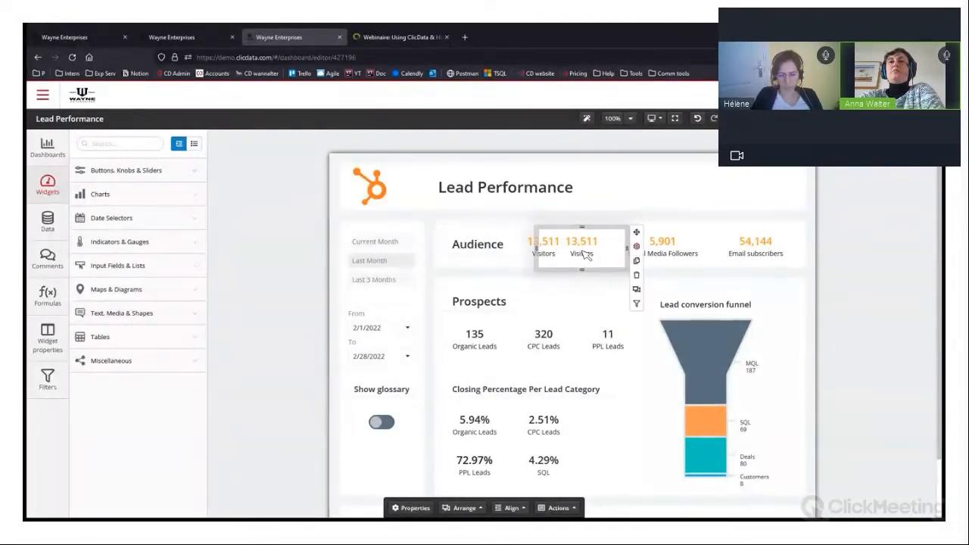
Switch the copied Visitors indicator's data source to the newly imported Deal Stages table and use DealId as its value
{"action": "left_click", "coordinate": [541, 250]}
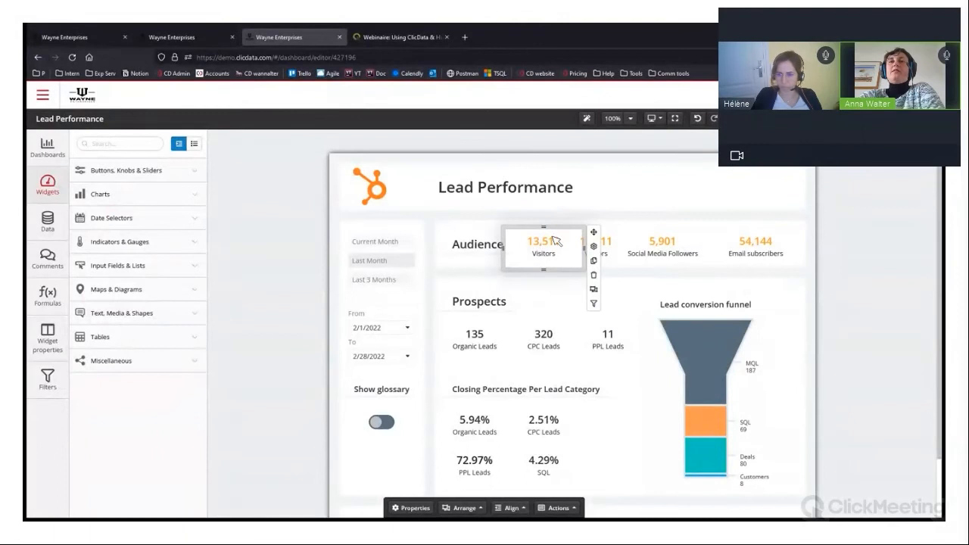
{"action": "left_click", "coordinate": [595, 246]}
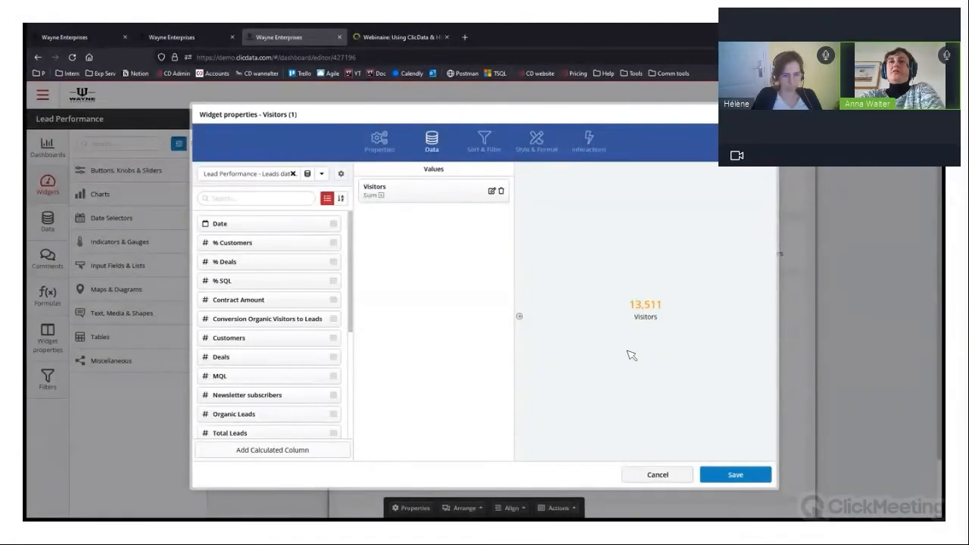
{"action": "left_click", "coordinate": [309, 174]}
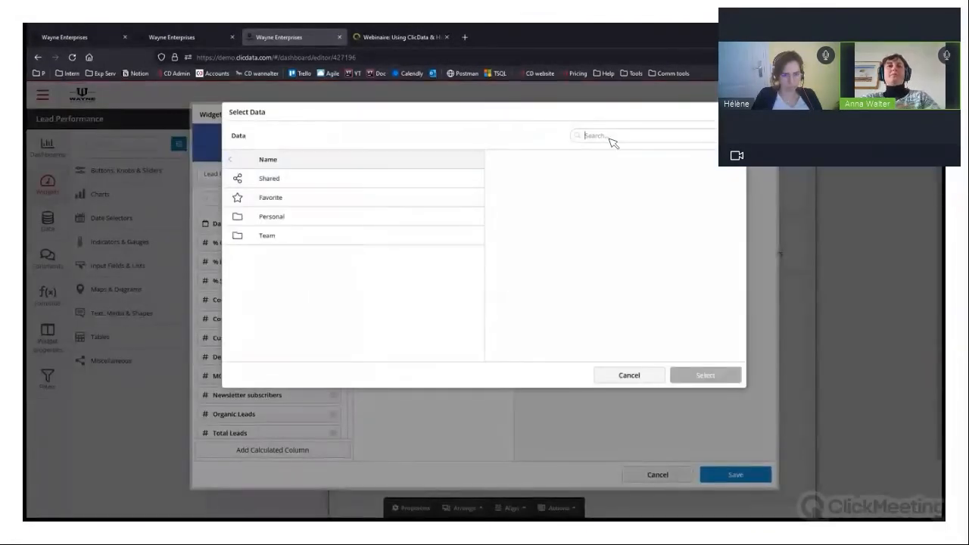
{"action": "left_click", "coordinate": [610, 137]}
{"action": "type", "text": "anna"}
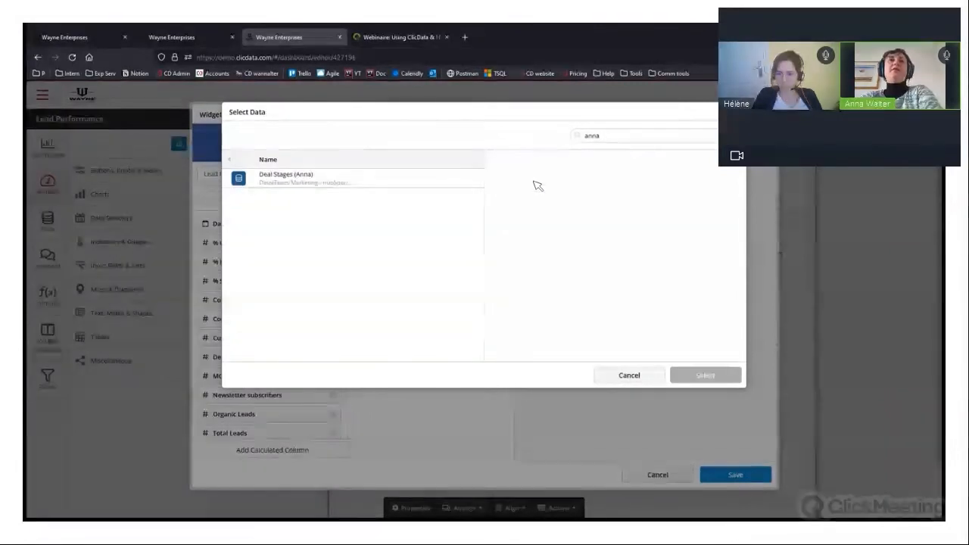
{"action": "left_click", "coordinate": [354, 182]}
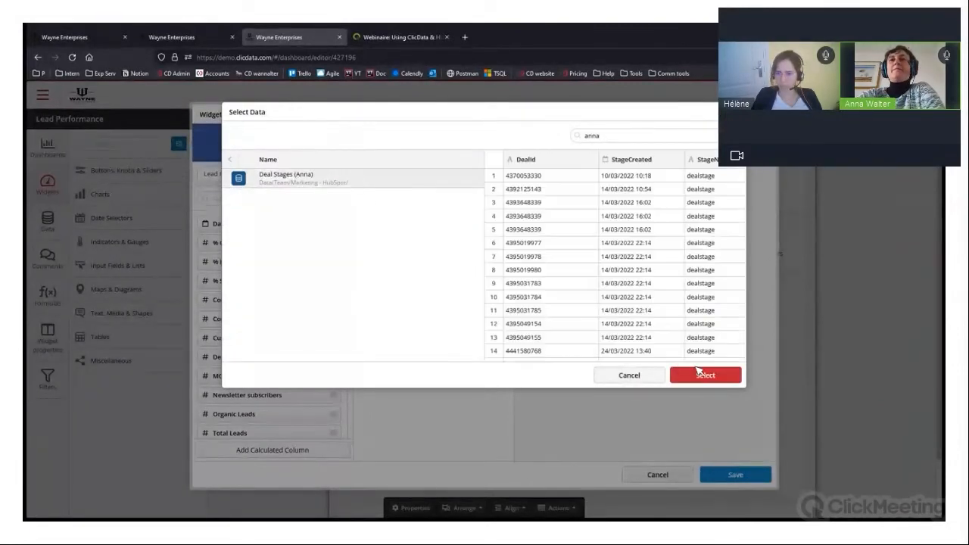
{"action": "left_click", "coordinate": [691, 375]}
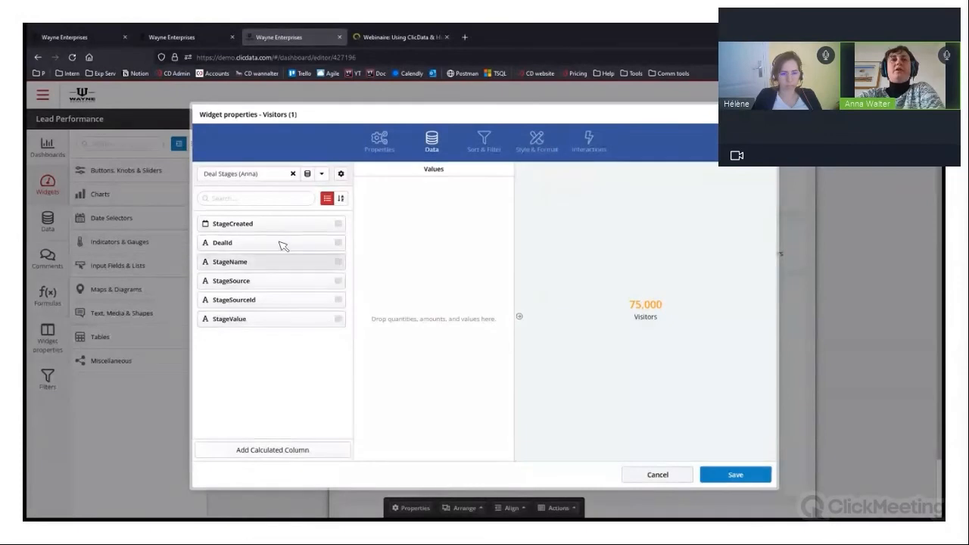
{"action": "left_click_drag", "start_coordinate": [306, 246], "coordinate": [394, 244]}
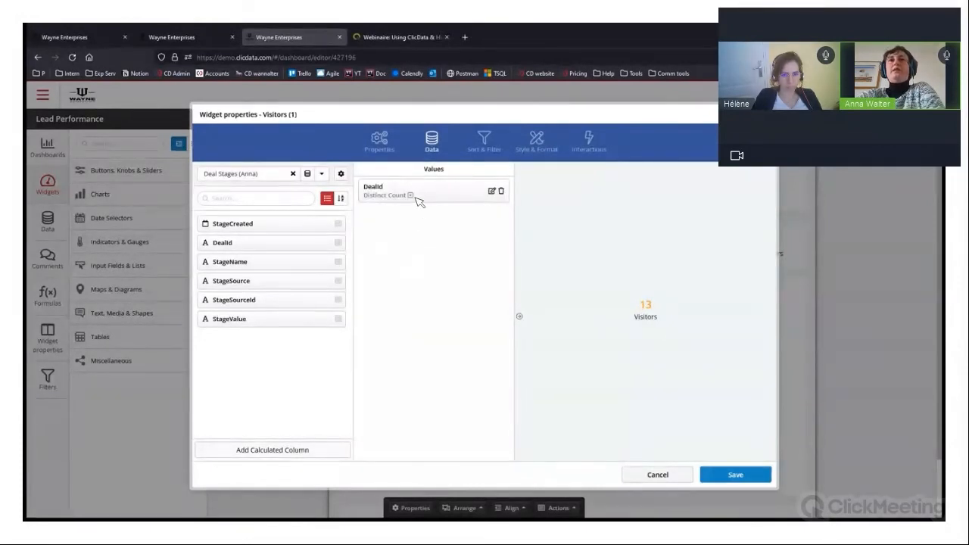
Add a data filter to the copied Visitors indicator so that StageValue equals appointmentscheduled
{"action": "left_click", "coordinate": [497, 152]}
{"action": "left_click", "coordinate": [332, 207]}
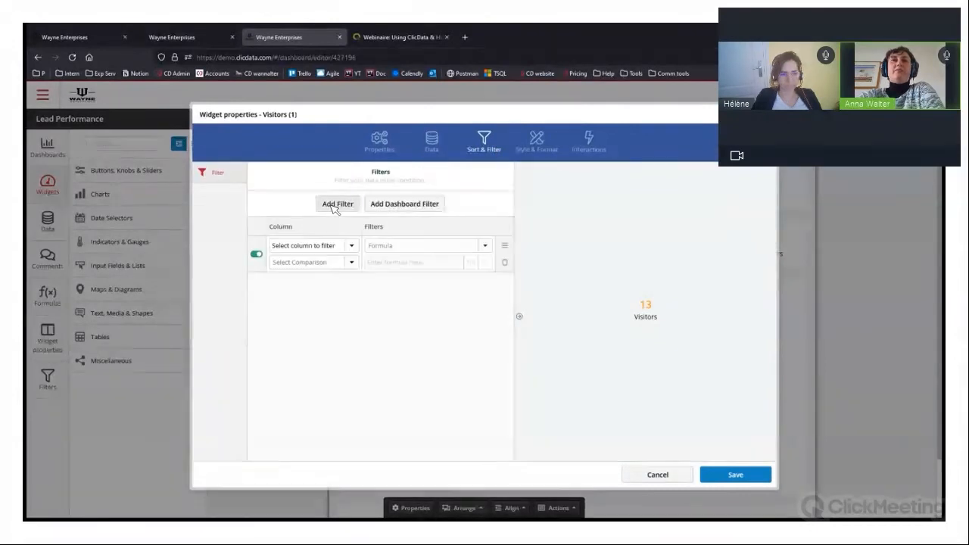
{"action": "left_click", "coordinate": [350, 246]}
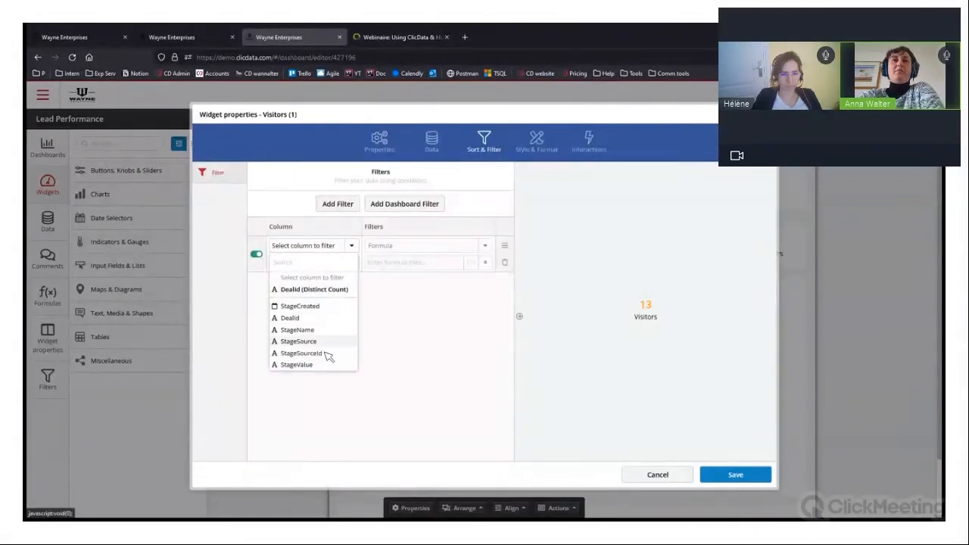
{"action": "left_click", "coordinate": [297, 364]}
{"action": "left_click", "coordinate": [418, 250]}
{"action": "left_click", "coordinate": [420, 258]}
{"action": "left_click", "coordinate": [425, 262]}
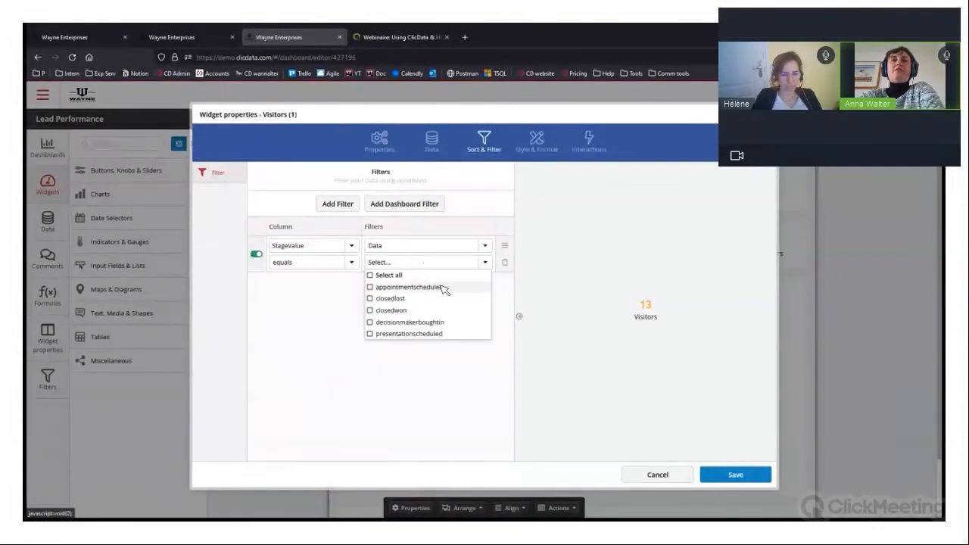
{"action": "left_click", "coordinate": [443, 288]}
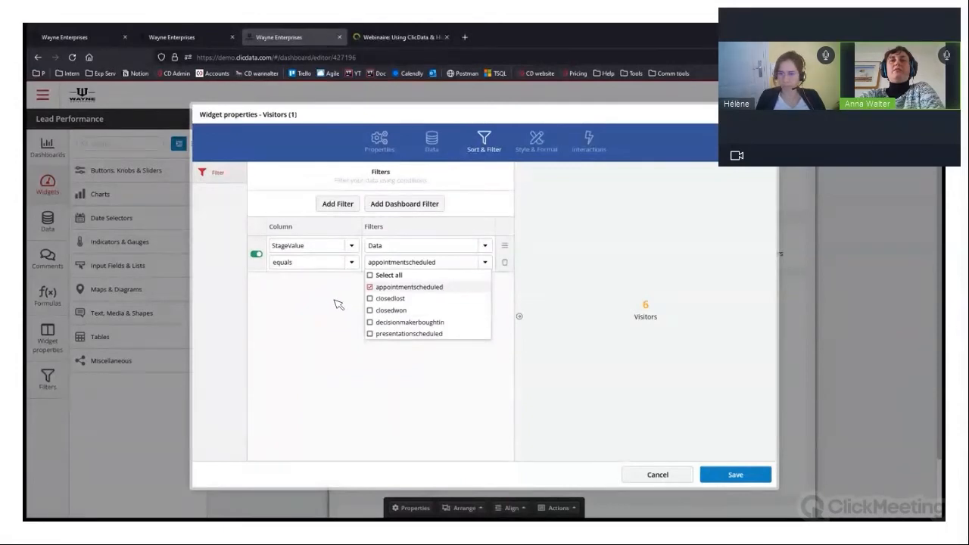
{"action": "left_click", "coordinate": [362, 327]}
Change the copied indicator's subtitle to Appointments and save the widget
{"action": "left_click", "coordinate": [535, 144]}
{"action": "left_click", "coordinate": [233, 219]}
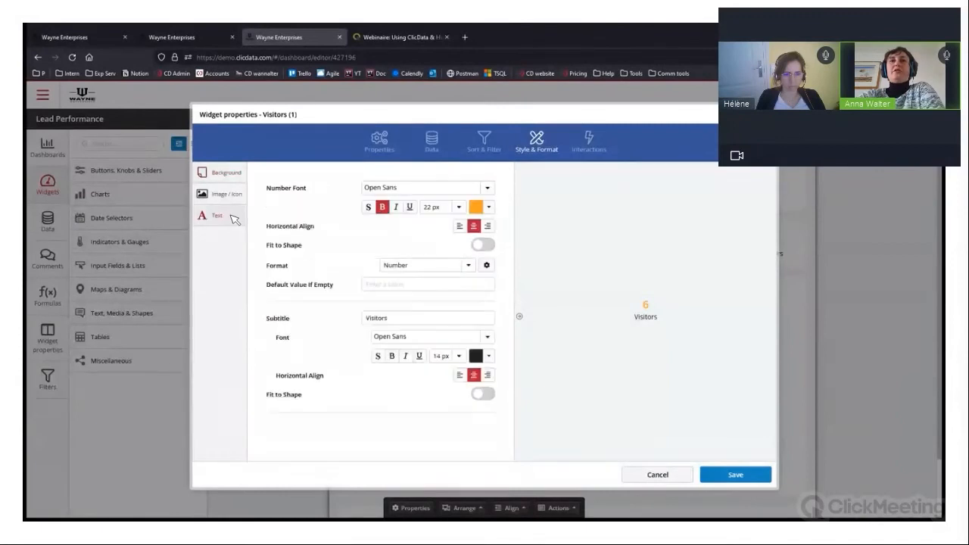
{"action": "left_click_drag", "start_coordinate": [402, 317], "coordinate": [330, 316]}
{"action": "type", "text": "Appointments"}
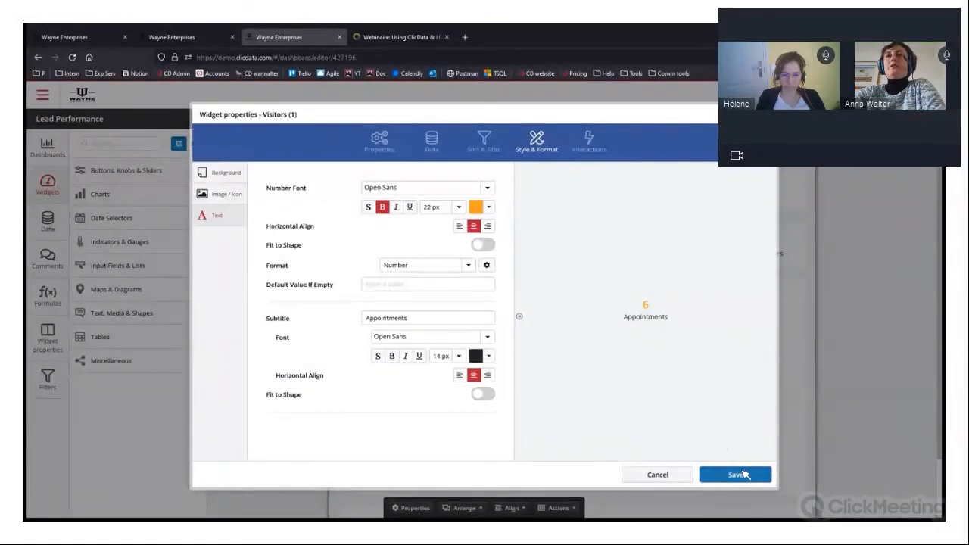
{"action": "left_click", "coordinate": [738, 475]}
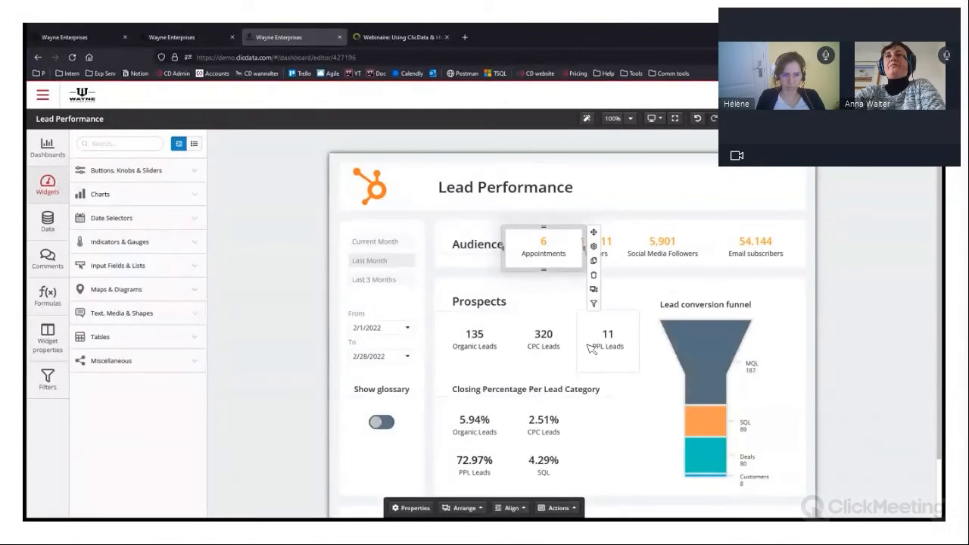
{"action": "left_click", "coordinate": [621, 272]}
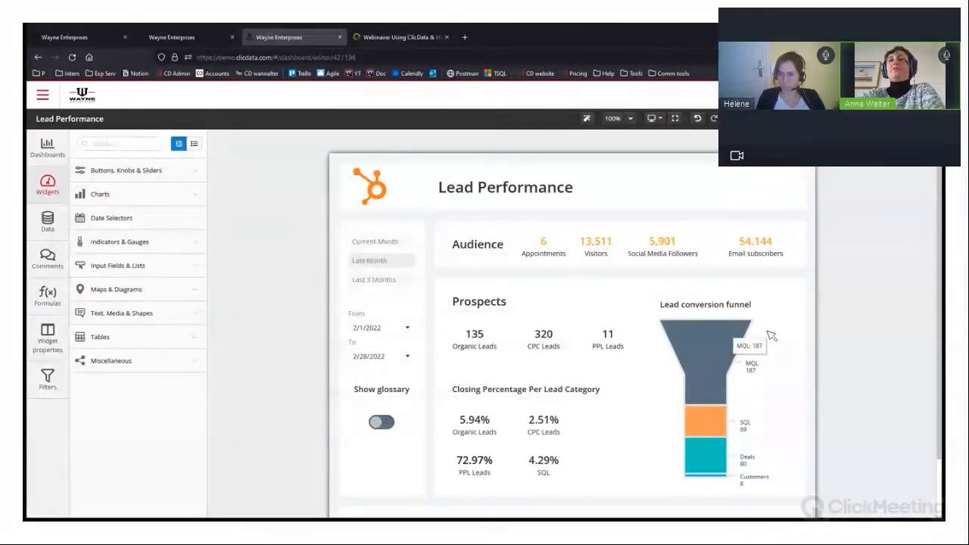
Add Organic Leads as the first value of the Lead conversion funnel, above MQL, and save the chart
{"action": "left_click", "coordinate": [770, 335]}
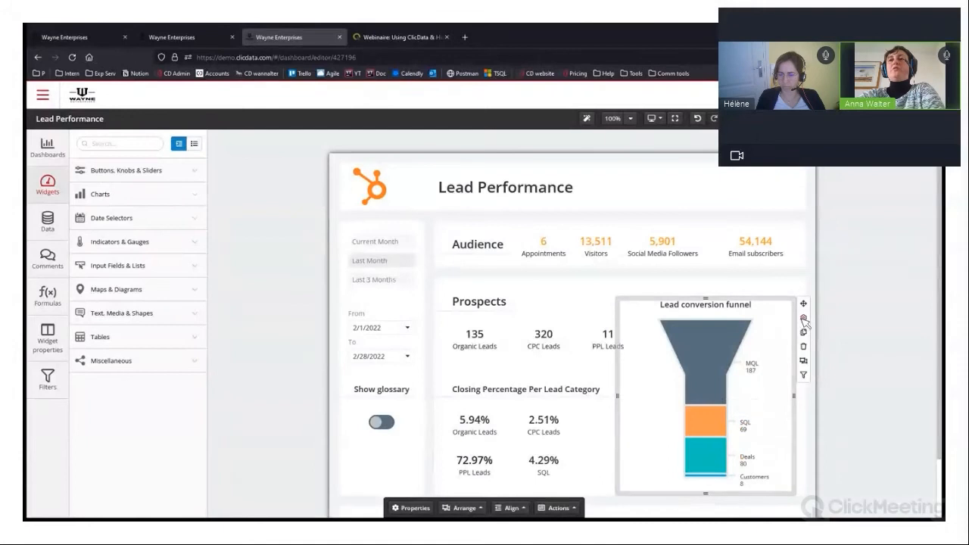
{"action": "left_click", "coordinate": [804, 319]}
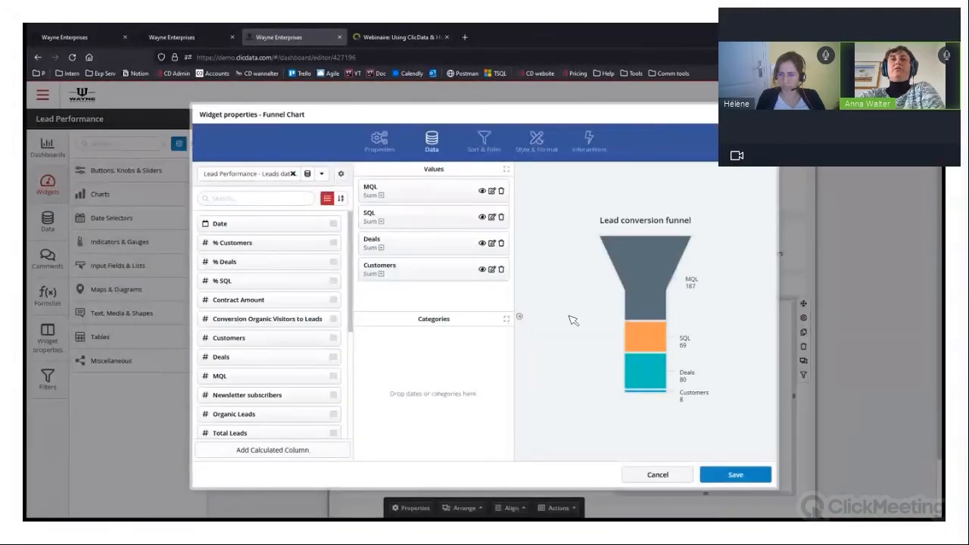
{"action": "left_click_drag", "start_coordinate": [266, 415], "coordinate": [415, 191]}
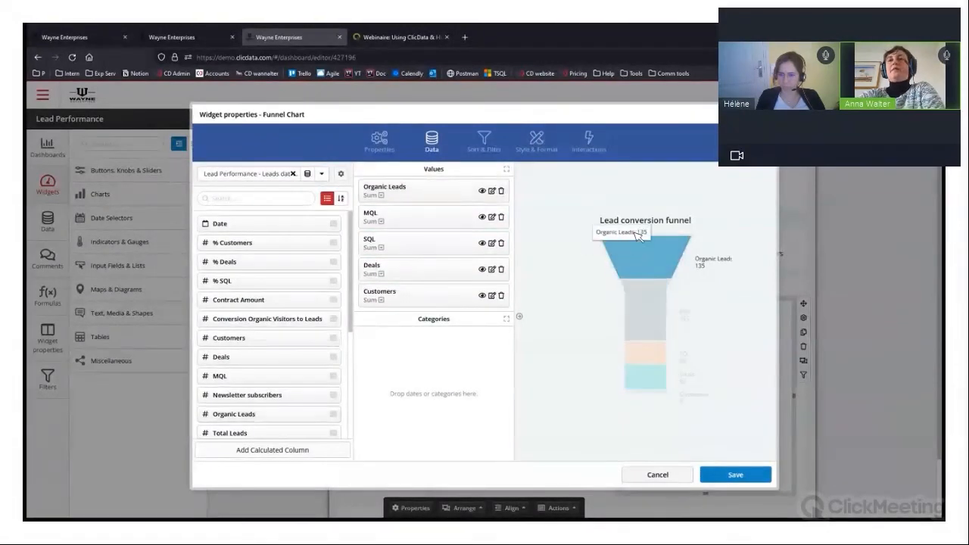
{"action": "left_click", "coordinate": [732, 475]}
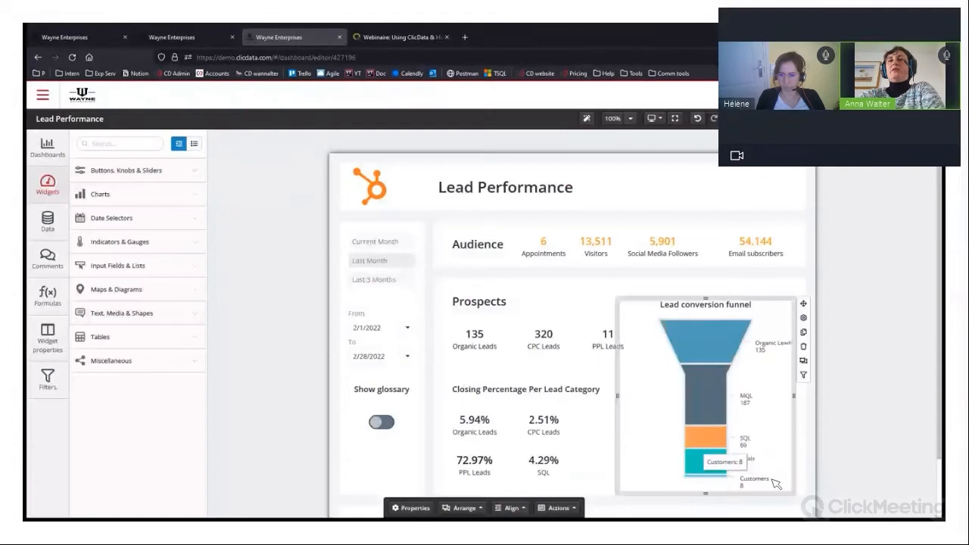